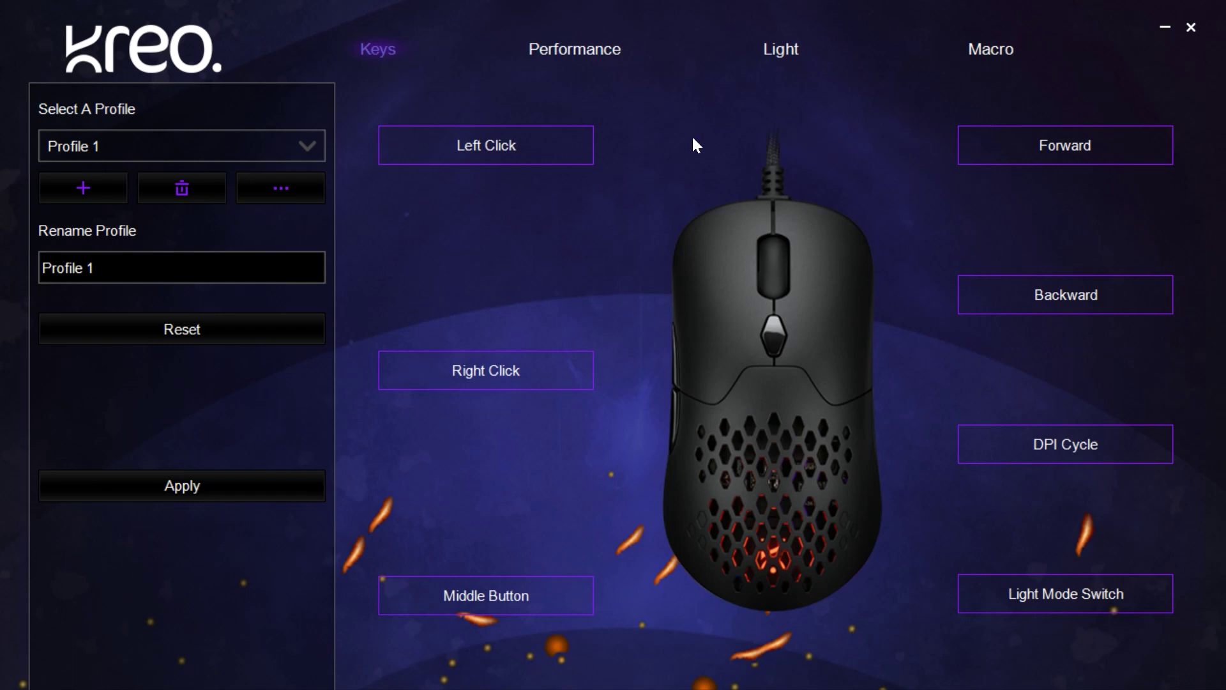
Review the left button's function choices without changing them, then lower DPI Setting #1 from 2600 to about 1100
{"action": "left_click", "coordinate": [548, 147]}
{"action": "mouse_move", "coordinate": [537, 187]}
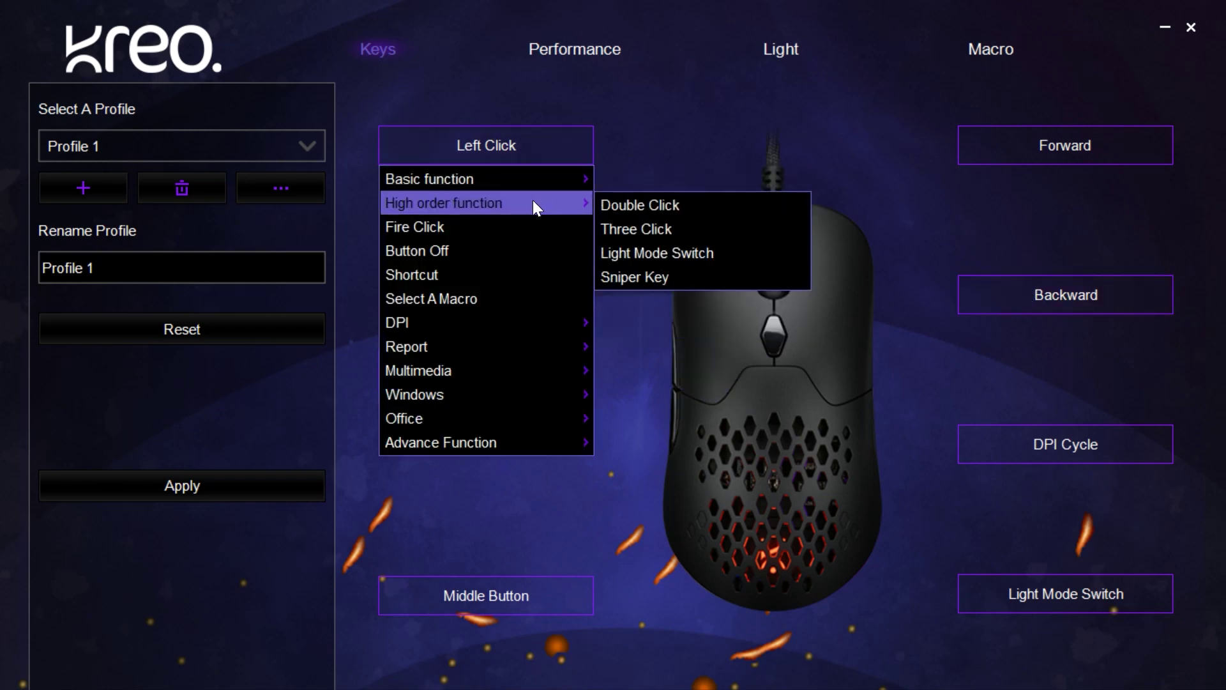
{"action": "mouse_move", "coordinate": [473, 379]}
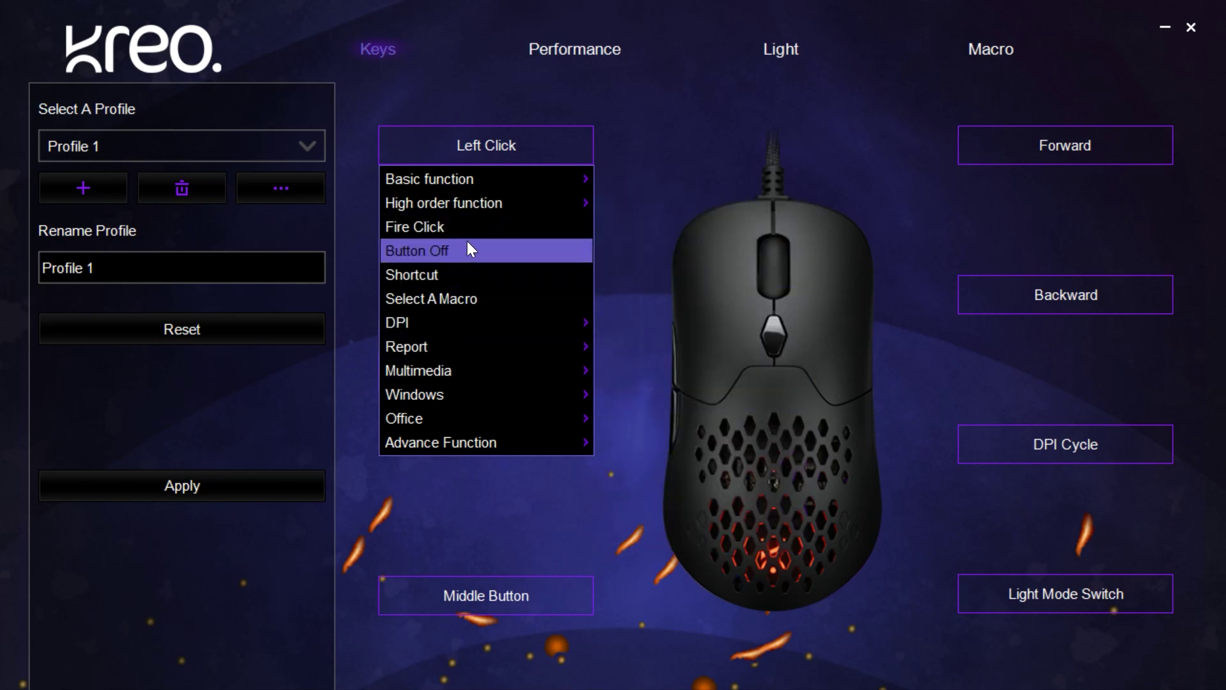
{"action": "mouse_move", "coordinate": [472, 449]}
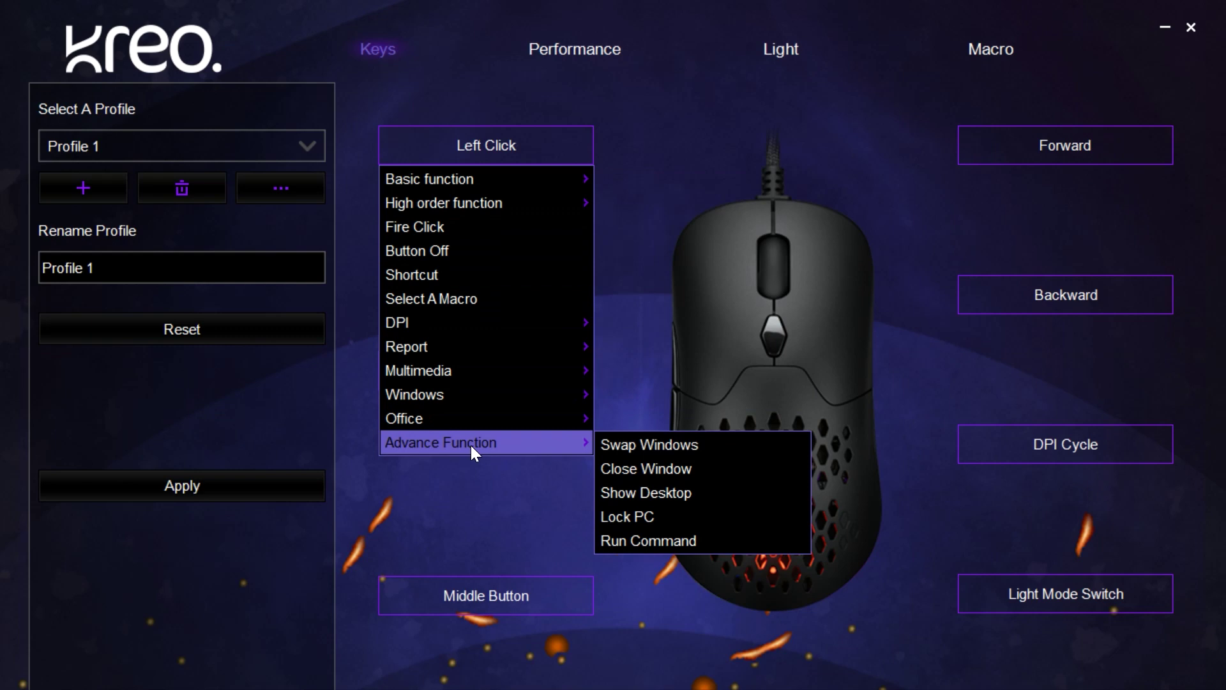
{"action": "left_click", "coordinate": [438, 506]}
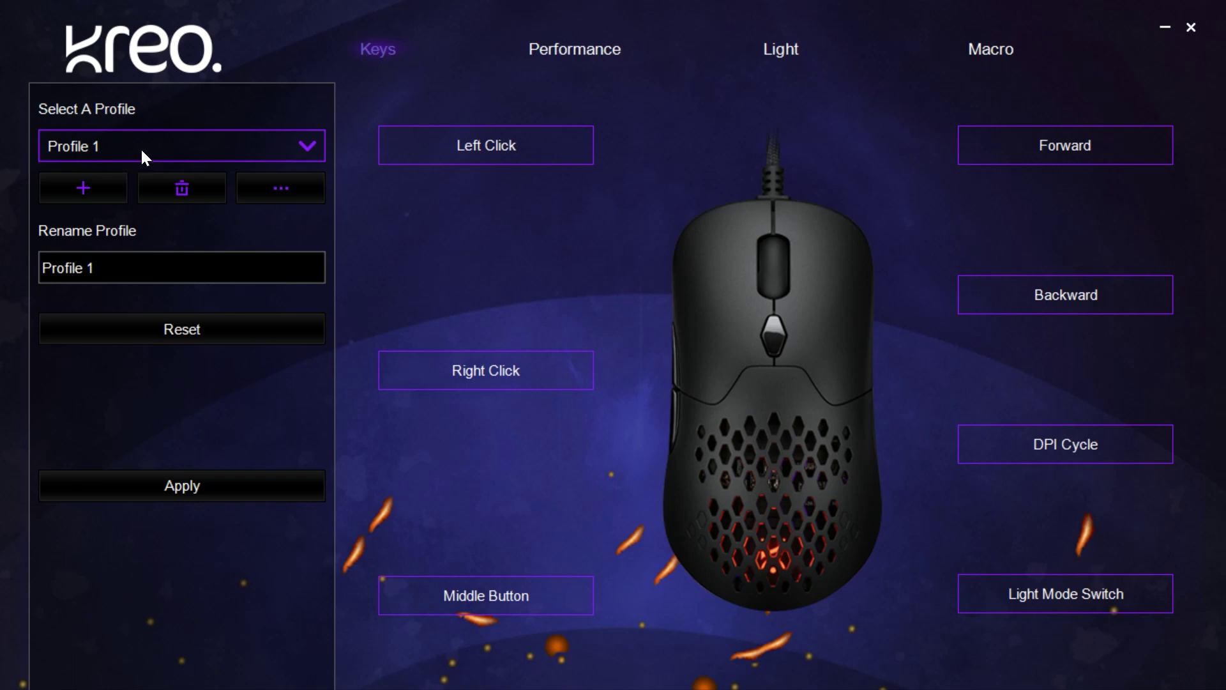
{"action": "left_click", "coordinate": [610, 46]}
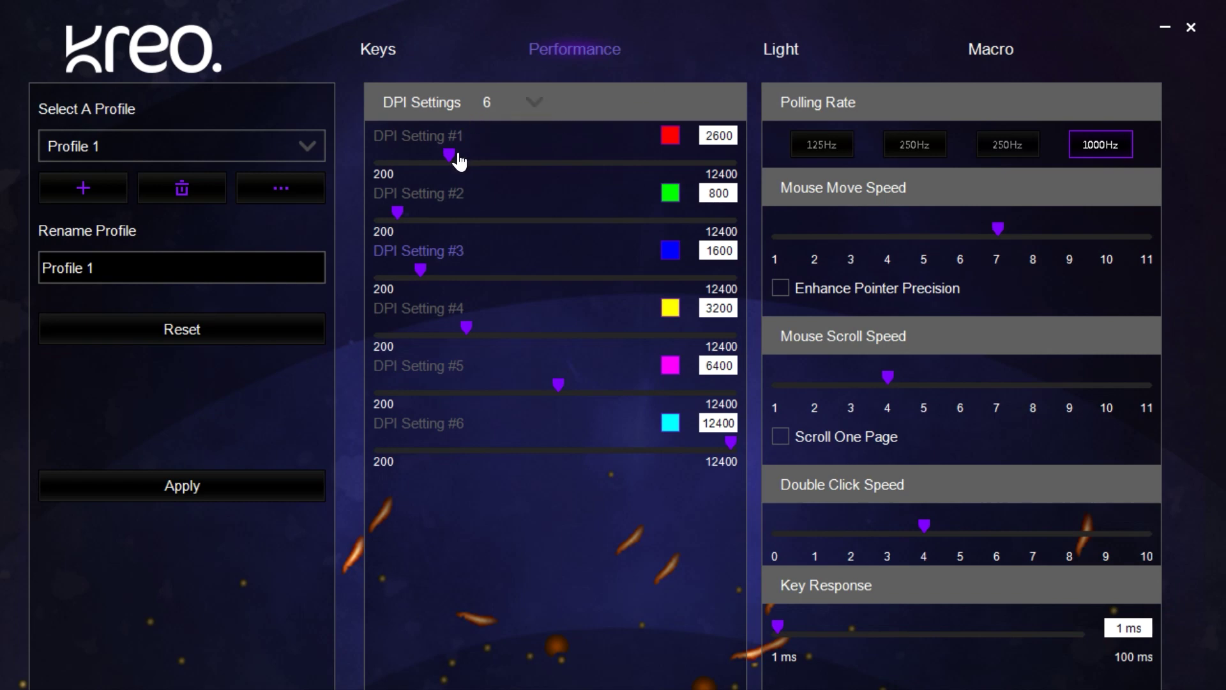
{"action": "left_click_drag", "start_coordinate": [450, 156], "coordinate": [407, 164]}
Raise move speed 7→8, scroll speed to 5, double-click speed 4→6, and set key response to 5 ms
{"action": "left_click_drag", "start_coordinate": [998, 230], "coordinate": [1033, 240]}
{"action": "left_click_drag", "start_coordinate": [899, 381], "coordinate": [930, 386]}
{"action": "left_click_drag", "start_coordinate": [929, 525], "coordinate": [995, 528]}
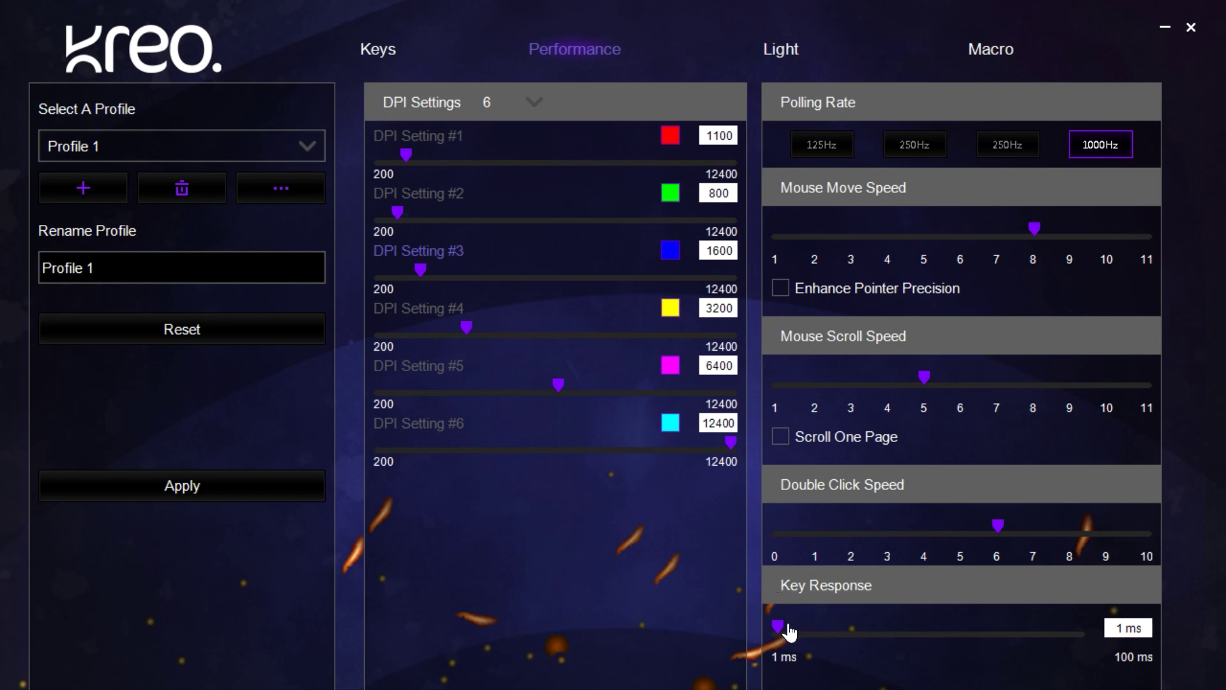
{"action": "left_click_drag", "start_coordinate": [778, 629], "coordinate": [879, 633]}
{"action": "left_click_drag", "start_coordinate": [875, 628], "coordinate": [790, 630]}
{"action": "left_click", "coordinate": [797, 45]}
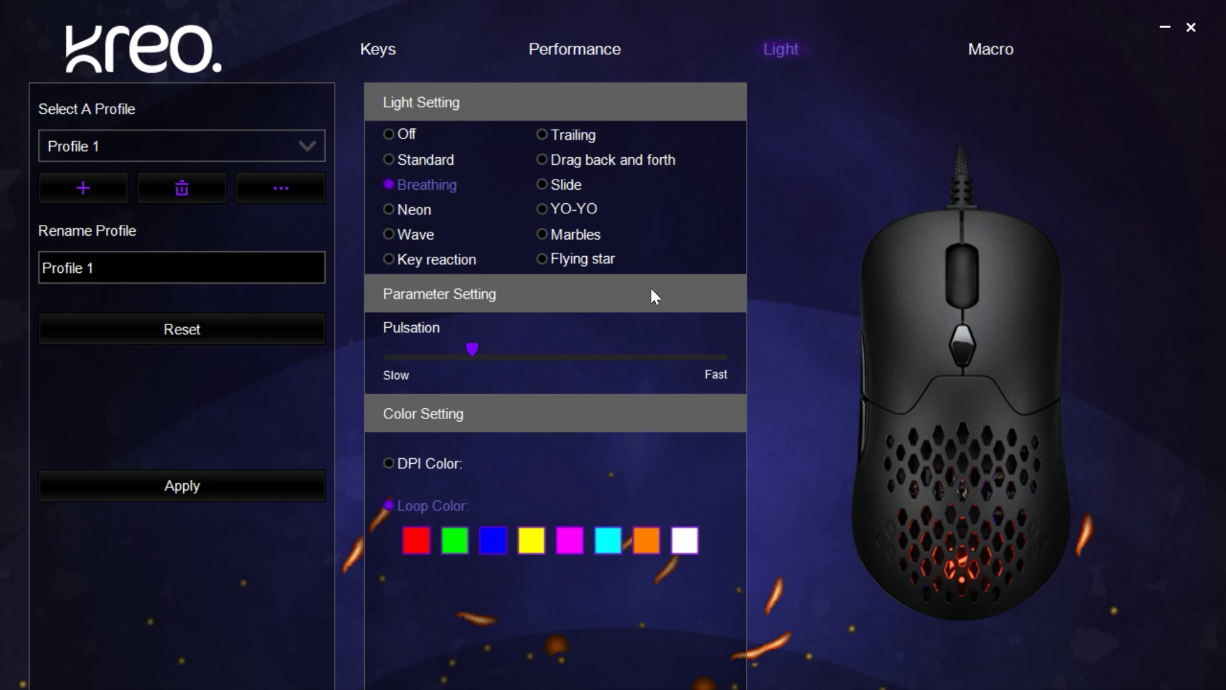
Try Slide with Intensity lowered to about 60%, then switch the lighting effect to Wave
{"action": "left_click", "coordinate": [550, 189]}
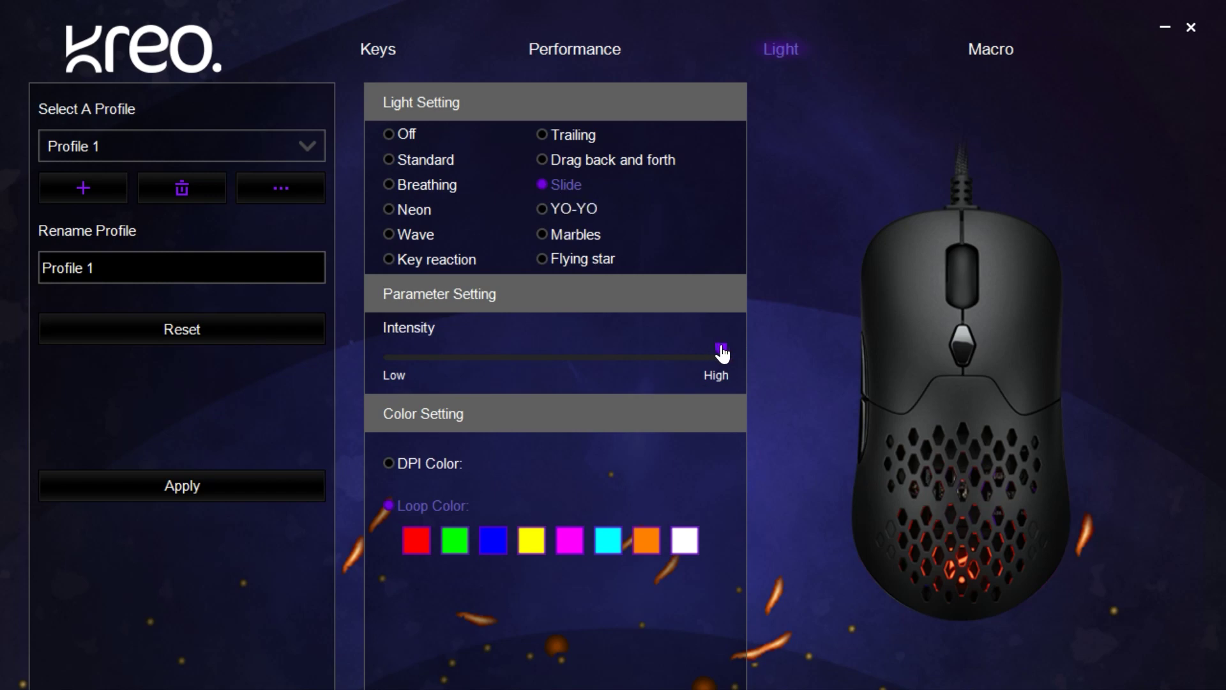
{"action": "left_click_drag", "start_coordinate": [722, 353], "coordinate": [589, 351]}
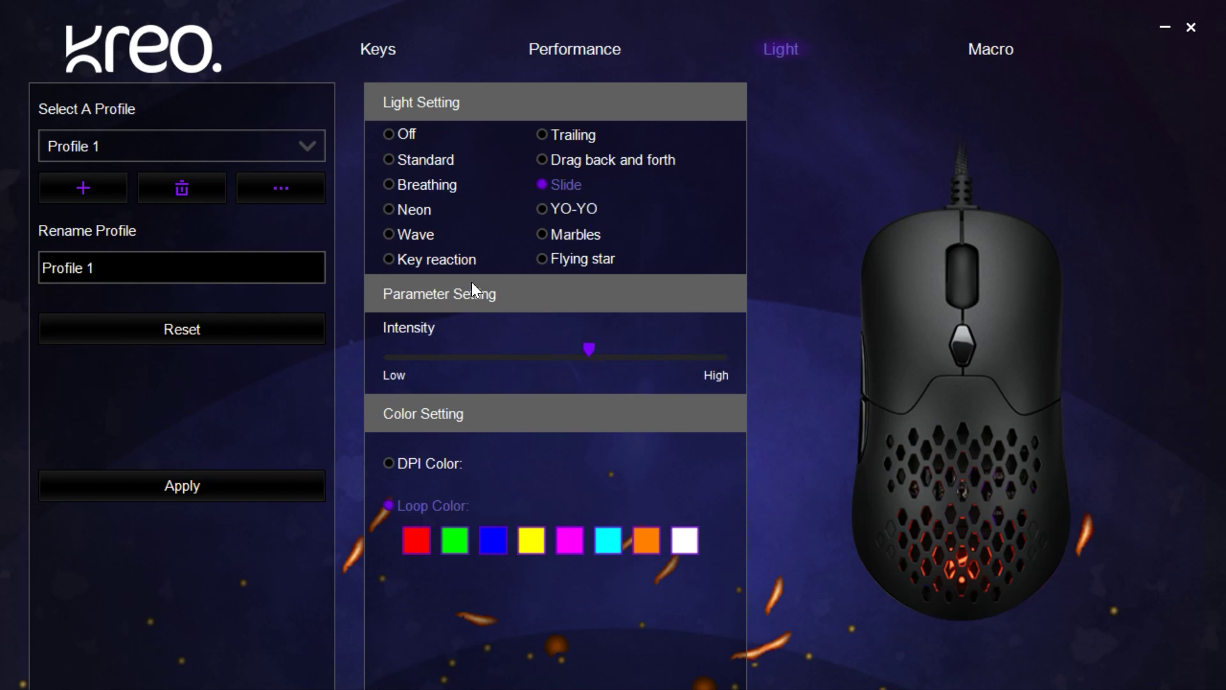
{"action": "left_click", "coordinate": [427, 231]}
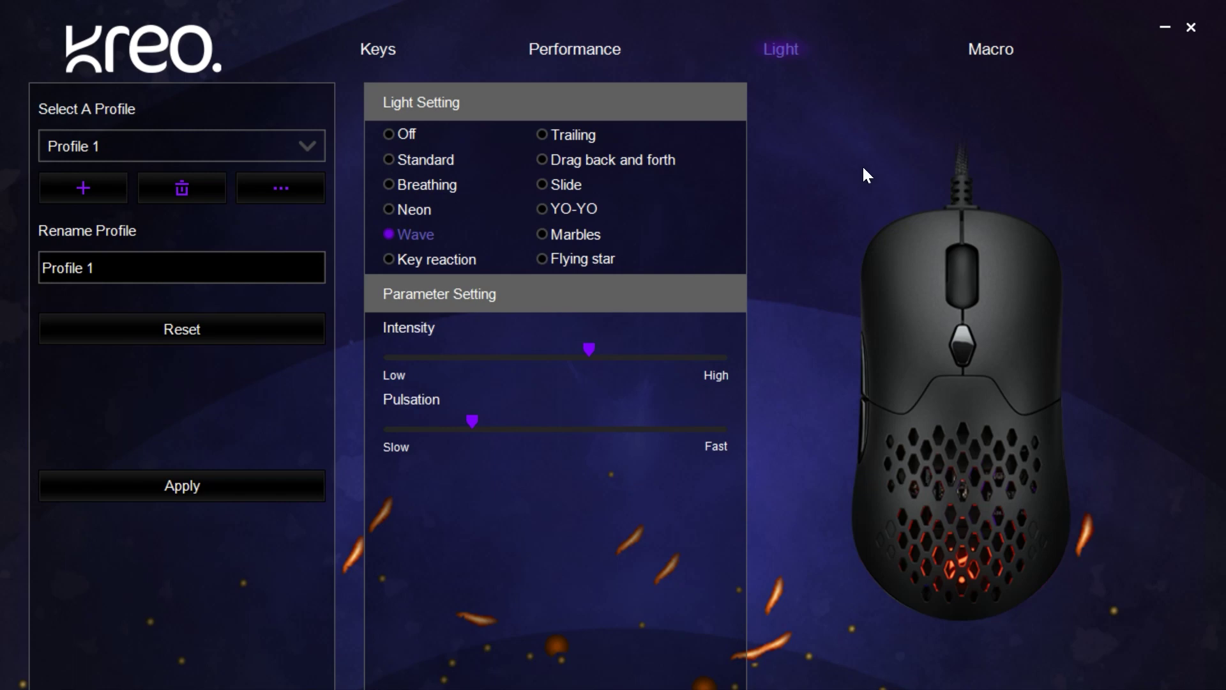
Add a new empty macro named 'testtt' in the Macro editor
{"action": "left_click", "coordinate": [1000, 51]}
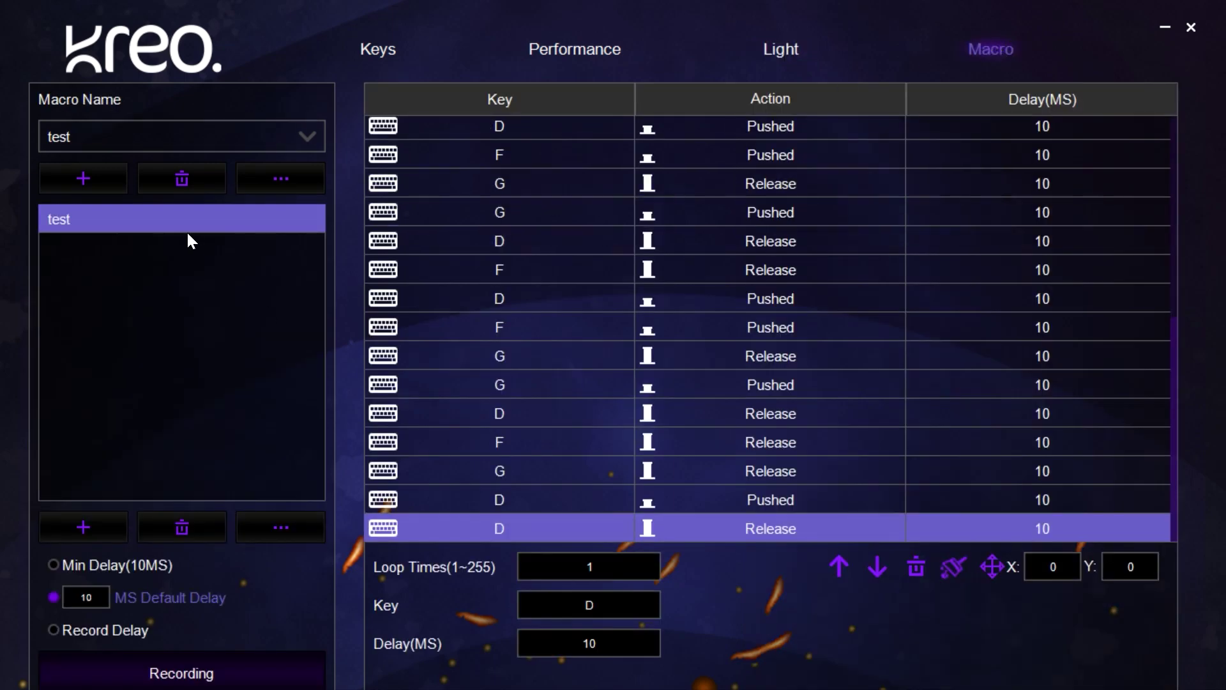
{"action": "left_click", "coordinate": [82, 527]}
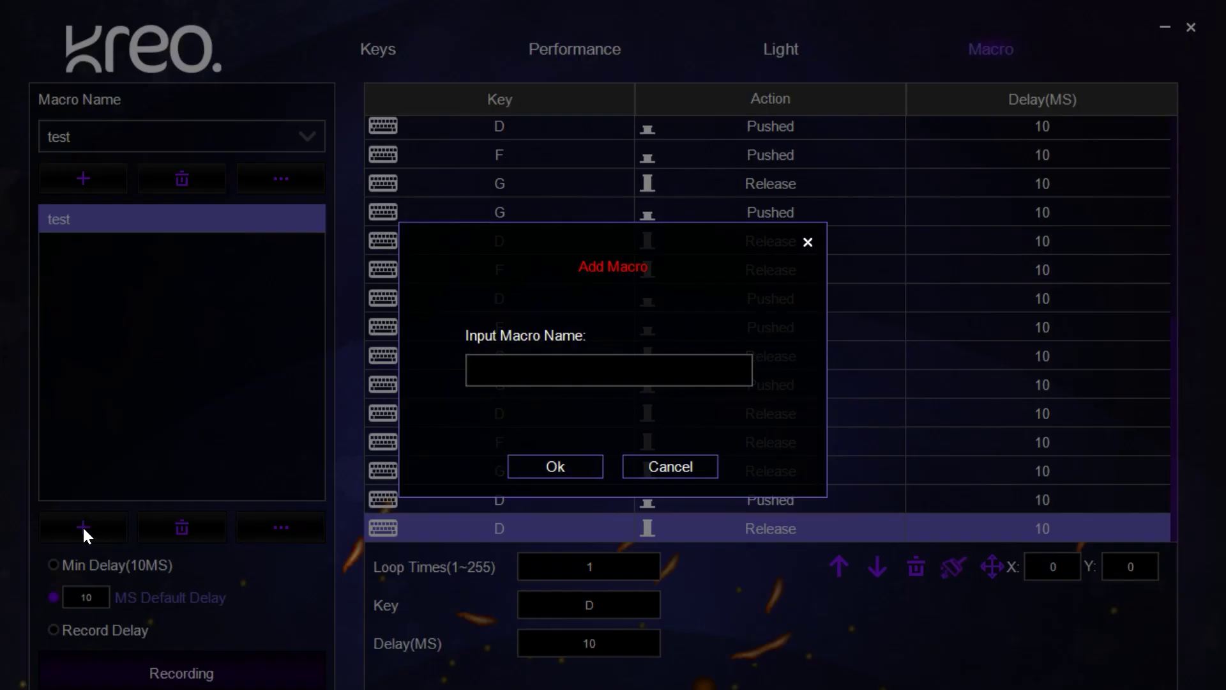
{"action": "left_click", "coordinate": [569, 377]}
{"action": "type", "text": "testtt"}
{"action": "left_click", "coordinate": [520, 466]}
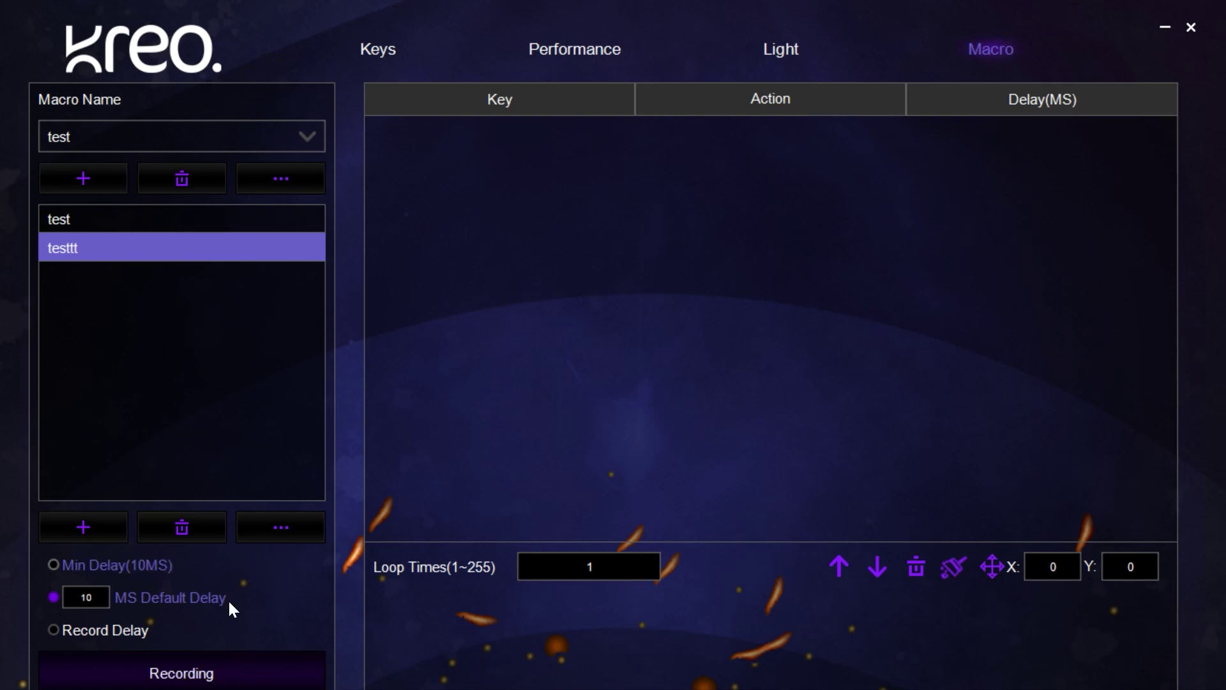
Record three rounds of G, S, D keystrokes into testtt, then return to the Keys page
{"action": "left_click", "coordinate": [211, 680]}
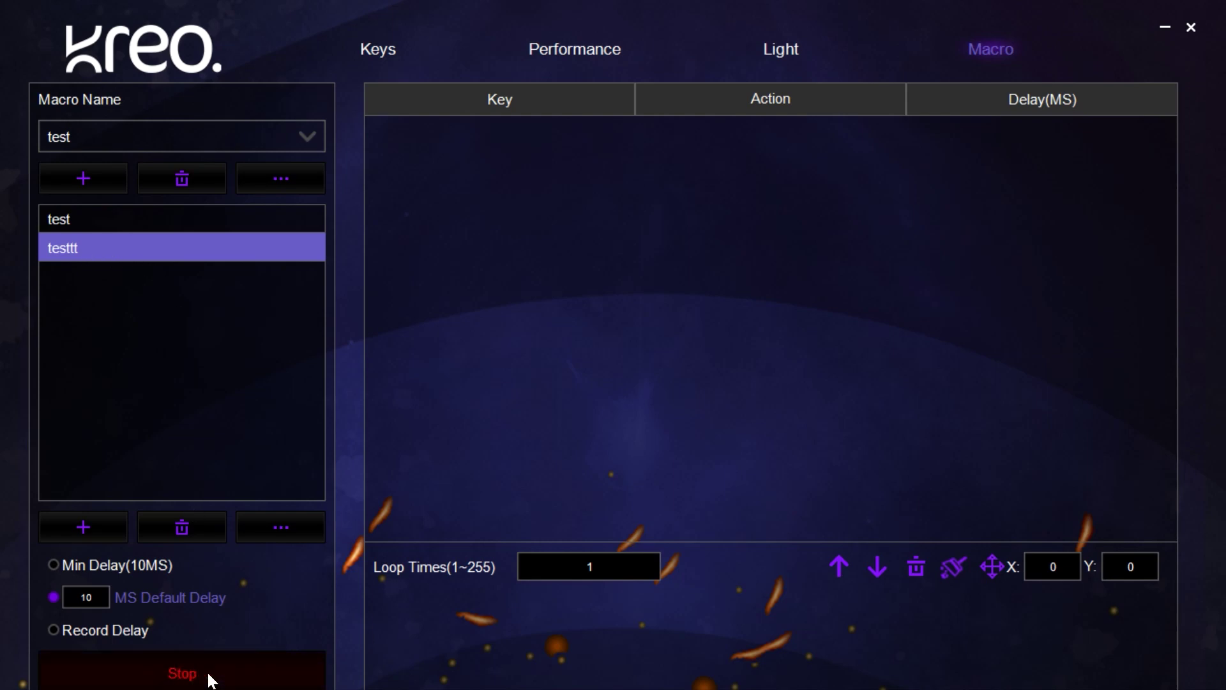
{"action": "key", "text": "g"}
{"action": "key", "text": "s"}
{"action": "key", "text": "d"}
{"action": "key", "text": "g"}
{"action": "key", "text": "s"}
{"action": "key", "text": "d"}
{"action": "key", "text": "g"}
{"action": "key", "text": "s"}
{"action": "key", "text": "d"}
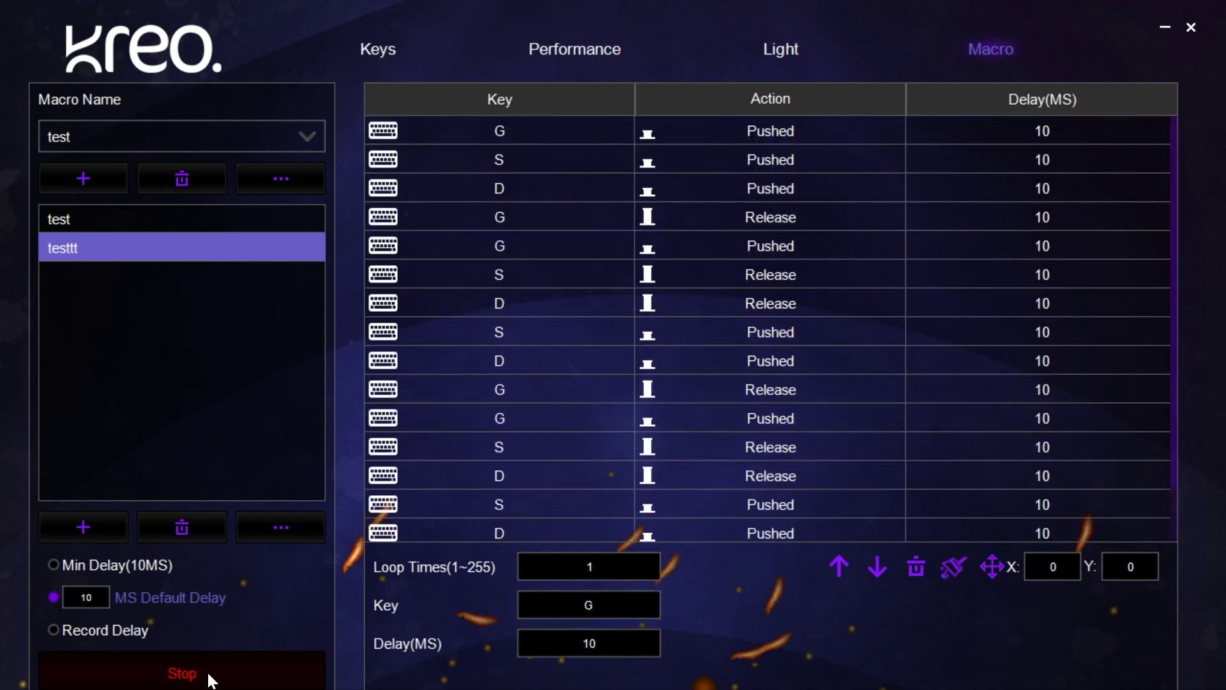
{"action": "key", "text": "g"}
{"action": "key", "text": "s"}
{"action": "key", "text": "d"}
{"action": "key", "text": "g"}
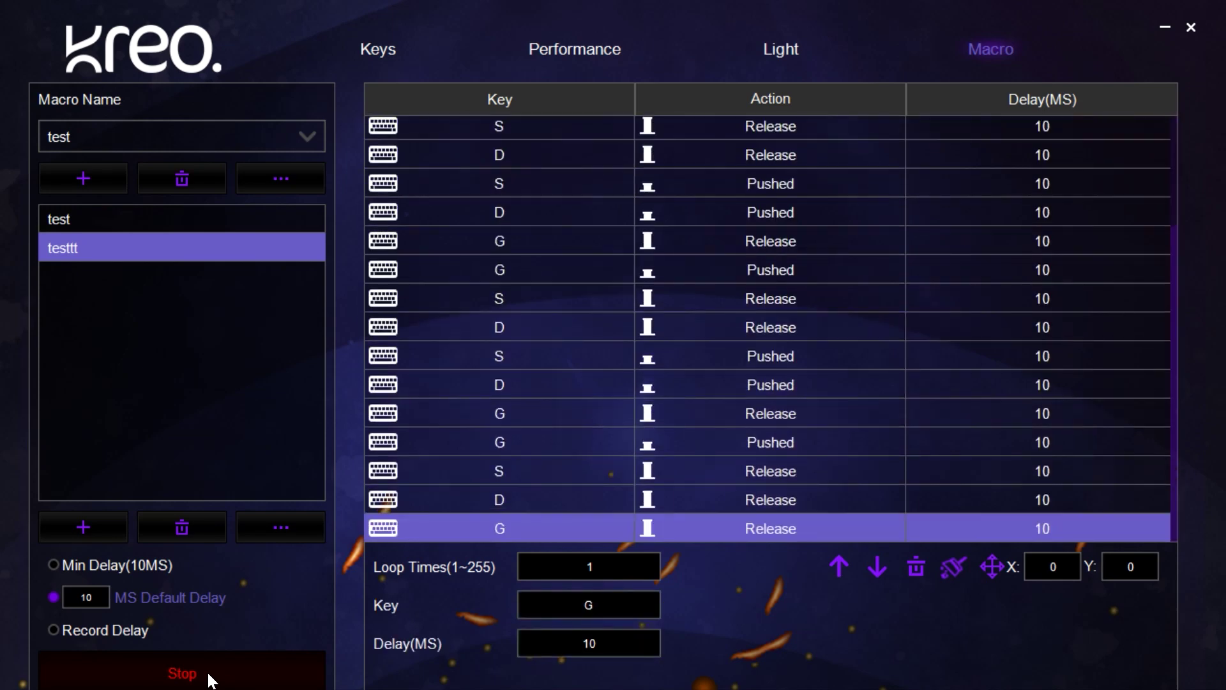
{"action": "left_click", "coordinate": [211, 679]}
{"action": "left_click", "coordinate": [399, 47]}
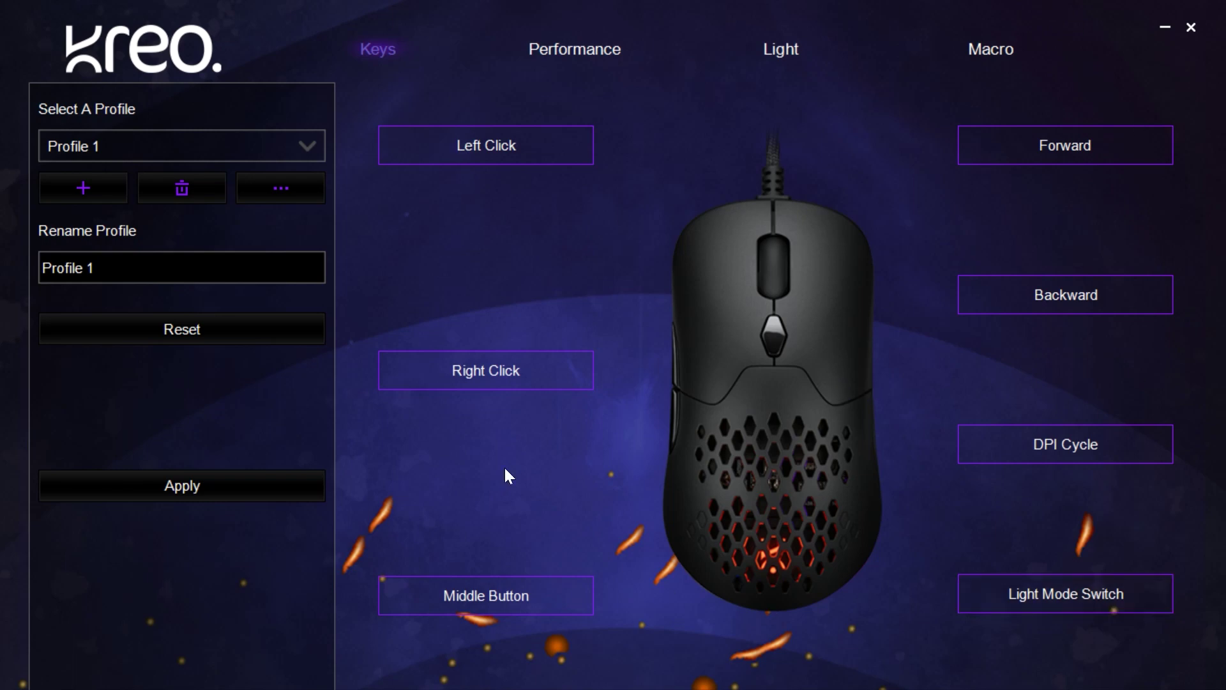
Apply Profile 1's configuration to the mouse using the profile panel's Apply button
{"action": "left_click", "coordinate": [151, 499]}
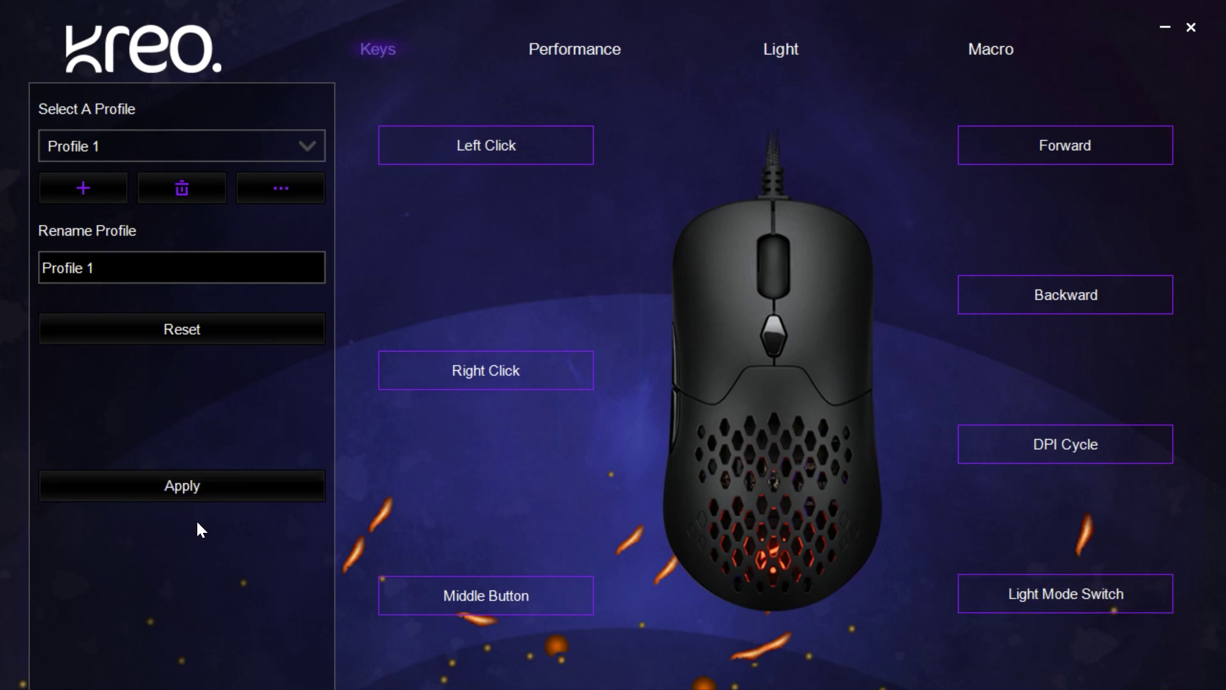